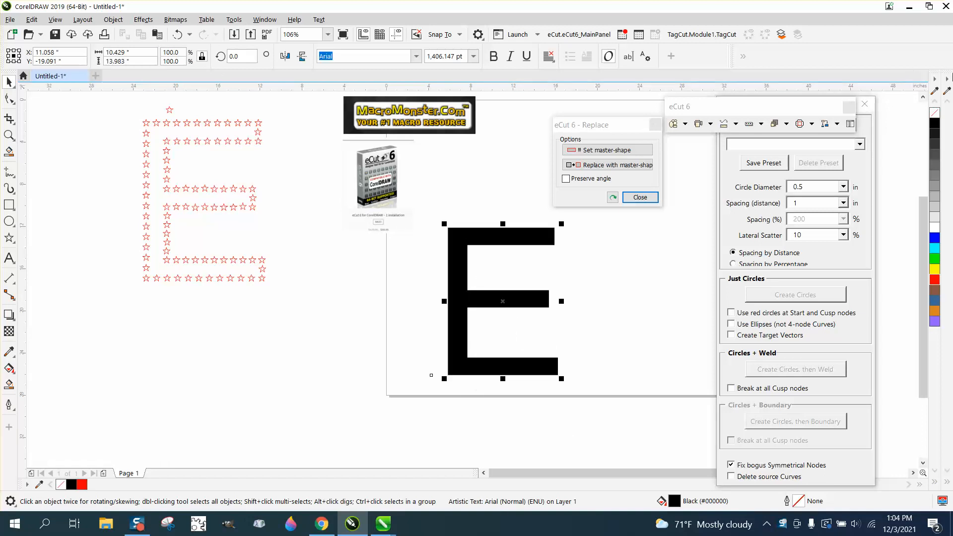
Step: Remove the fill from the letter E, give it a black outline, and convert the text to curves
{"action": "left_click", "coordinate": [935, 113]}
{"action": "right_click", "coordinate": [935, 123]}
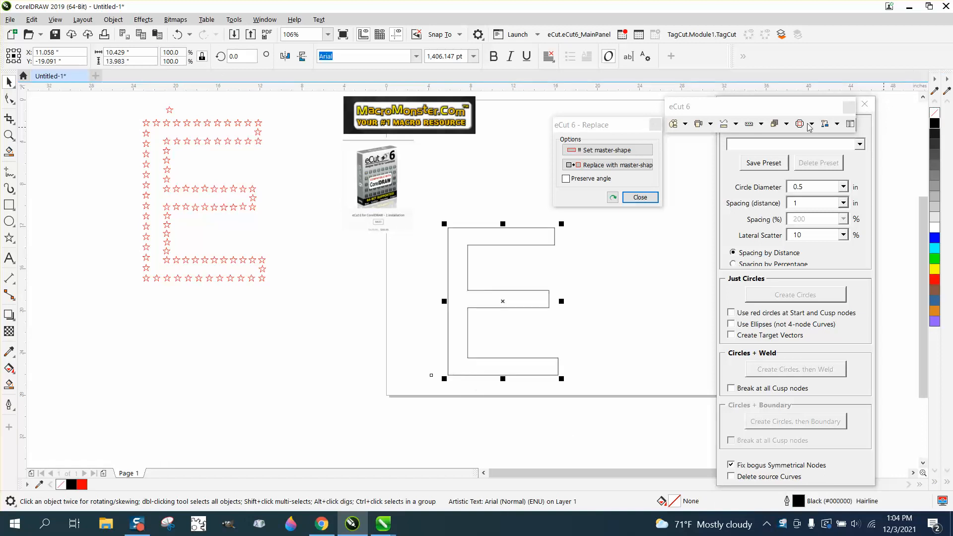
{"action": "left_click", "coordinate": [113, 19]}
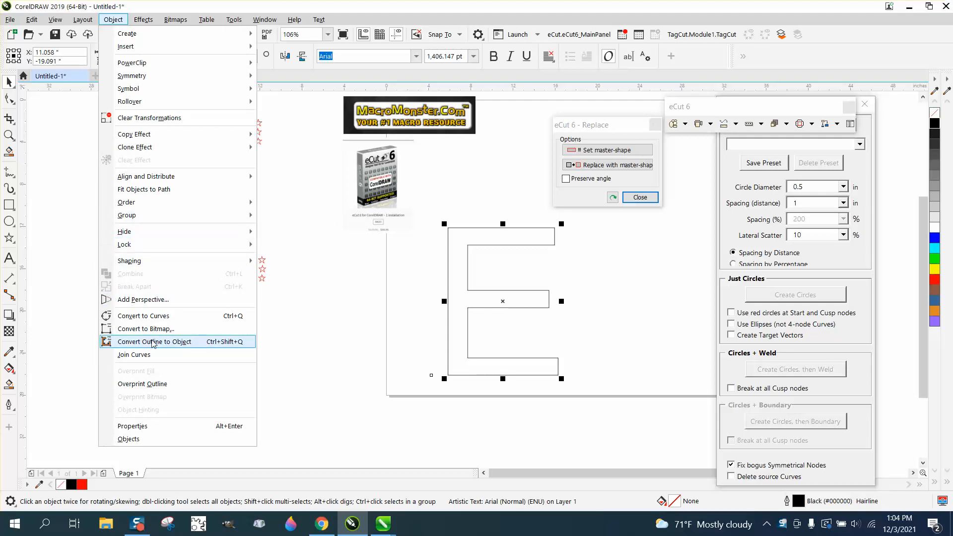
{"action": "left_click", "coordinate": [167, 320]}
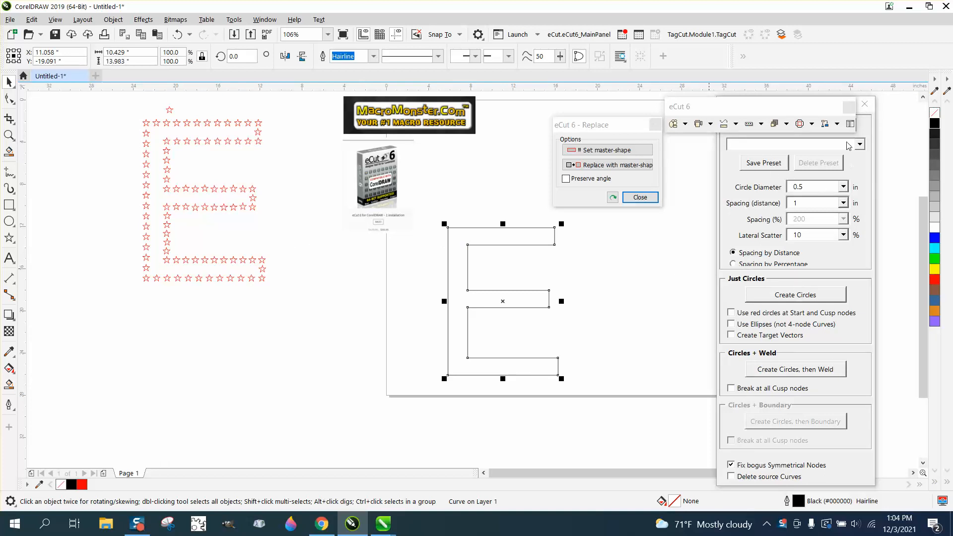
Step: Create circles of 0.5 in diameter along the E curve, spaced 1 in apart by distance
{"action": "left_click_drag", "start_coordinate": [806, 110], "coordinate": [231, 368]}
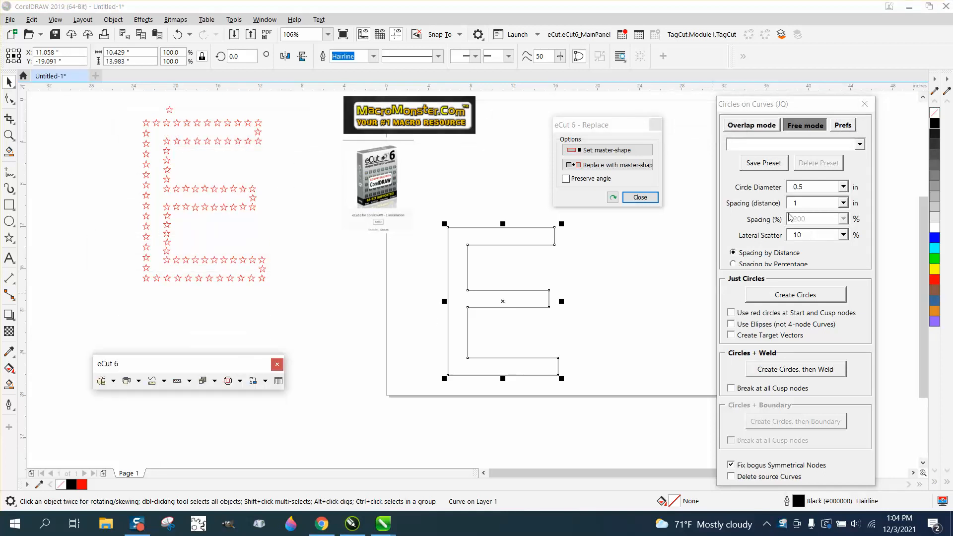
{"action": "left_click", "coordinate": [797, 298]}
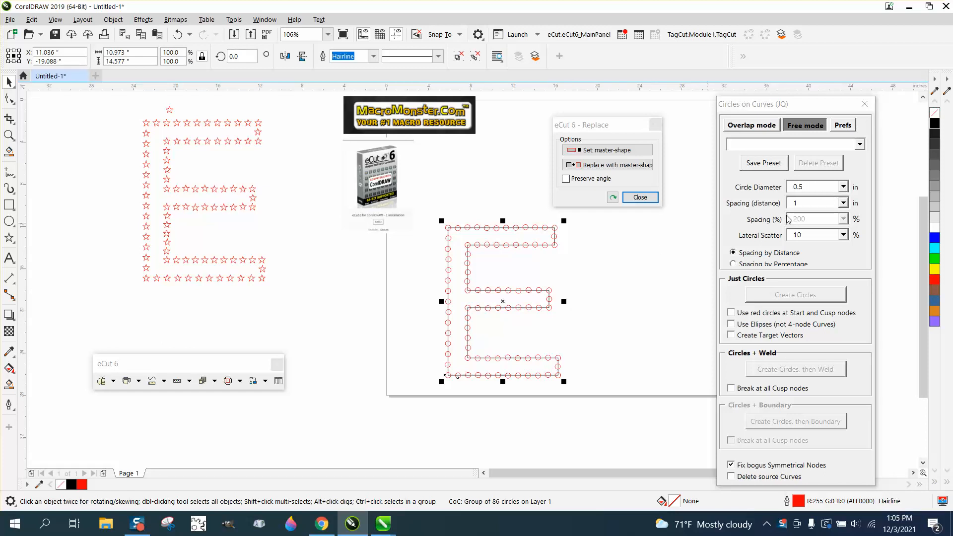
Step: Ungroup all the circles and delete the original E outline curve beneath them
{"action": "left_click_drag", "start_coordinate": [432, 217], "coordinate": [606, 394]}
{"action": "left_click", "coordinate": [113, 20]}
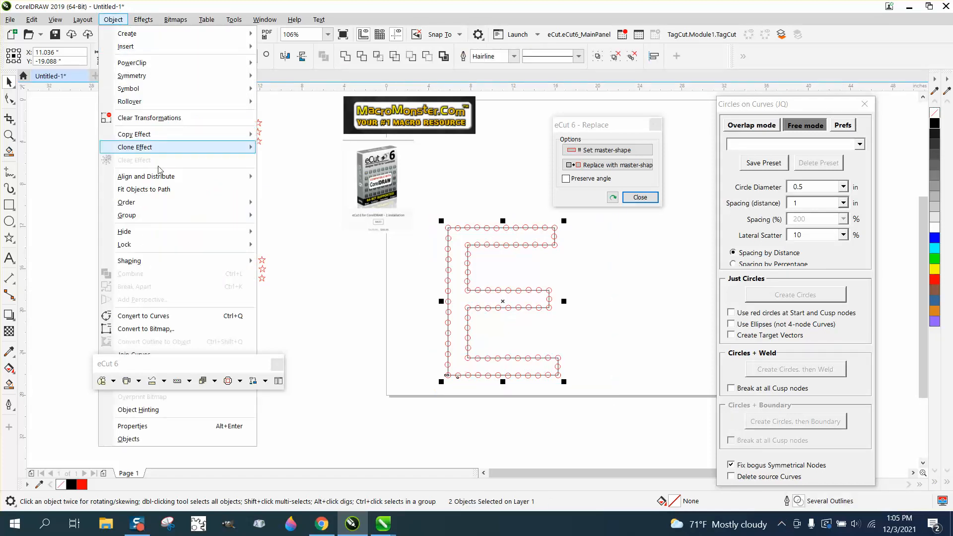
{"action": "mouse_move", "coordinate": [174, 215]}
{"action": "left_click", "coordinate": [291, 230]}
{"action": "left_click", "coordinate": [321, 200]}
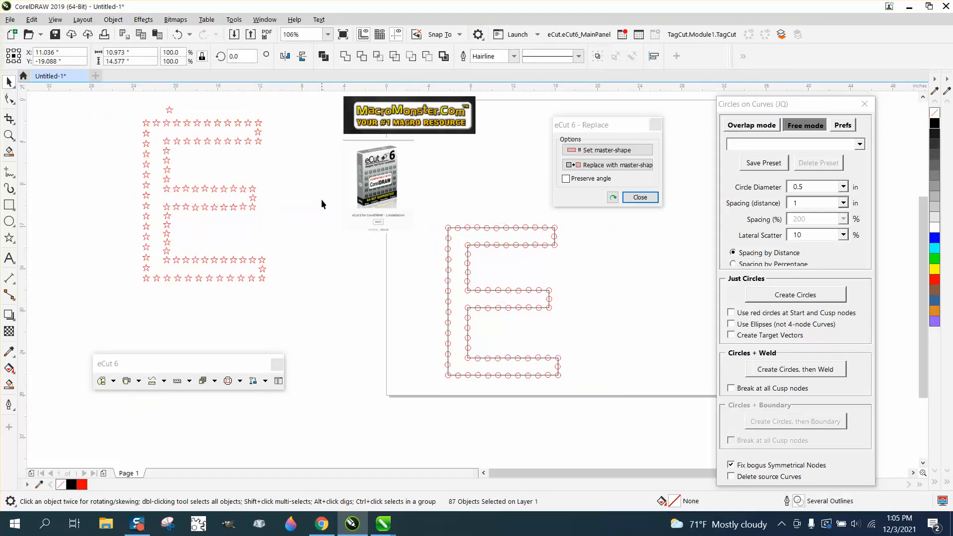
{"action": "left_click", "coordinate": [449, 237]}
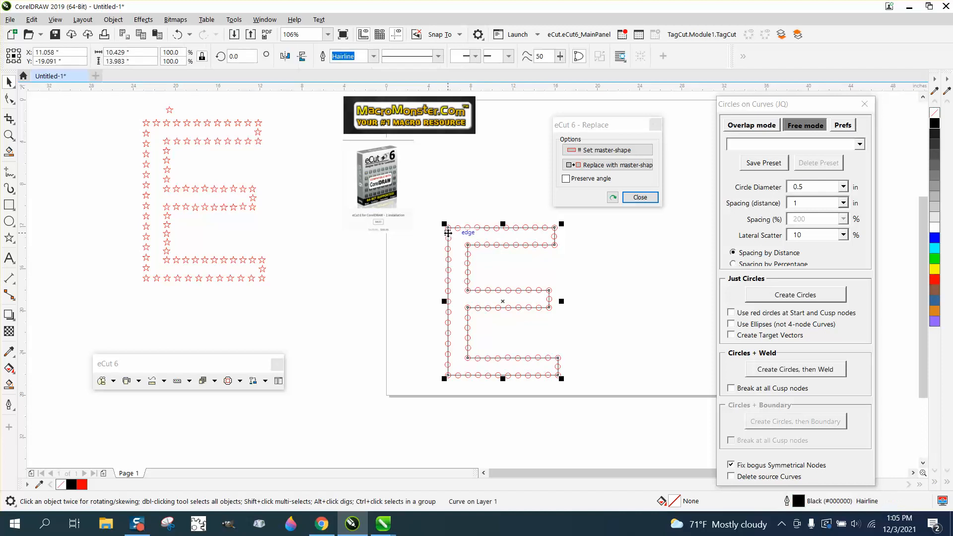
{"action": "key", "text": "Delete"}
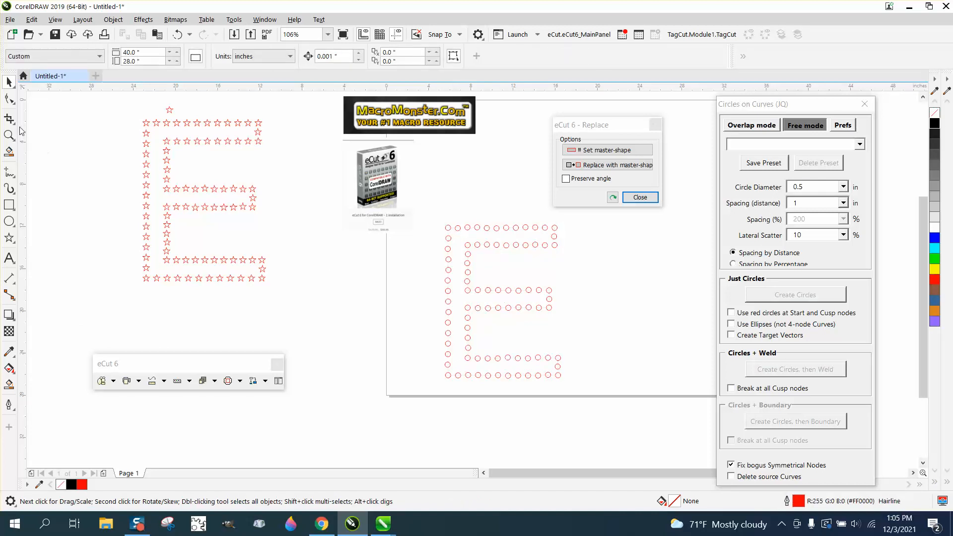
Step: Align the circles in the E's top row and in both rows of its middle bar along straight horizontal lines
{"action": "left_click", "coordinate": [9, 135]}
{"action": "left_click_drag", "start_coordinate": [437, 222], "coordinate": [623, 391]}
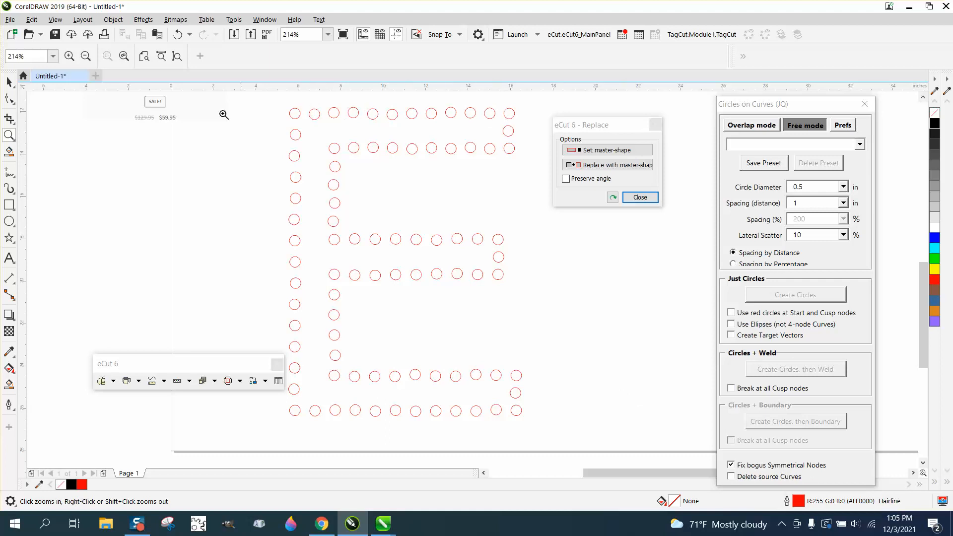
{"action": "left_click", "coordinate": [9, 83]}
{"action": "left_click_drag", "start_coordinate": [281, 102], "coordinate": [520, 123]}
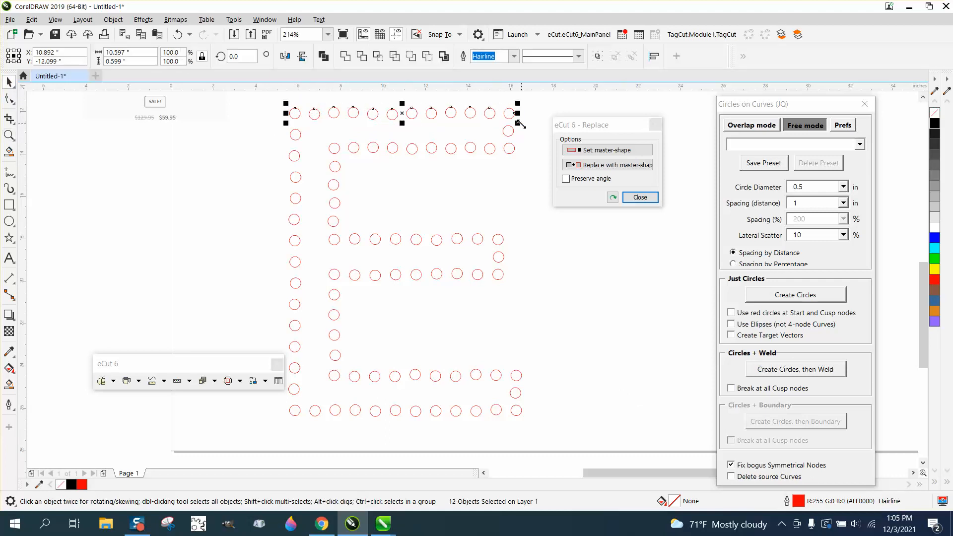
{"action": "key", "text": "e"}
{"action": "left_click_drag", "start_coordinate": [323, 229], "coordinate": [513, 280]}
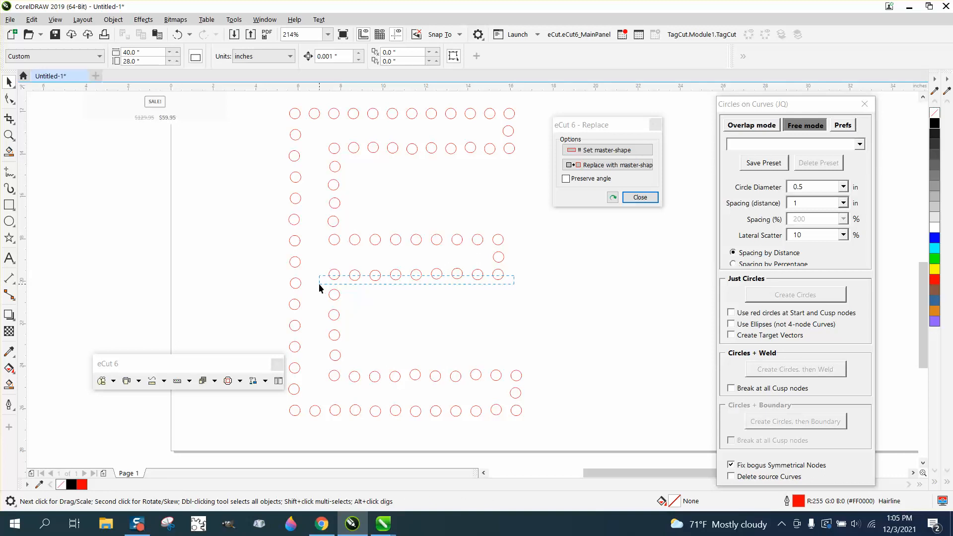
{"action": "left_click_drag", "start_coordinate": [321, 274], "coordinate": [522, 288]}
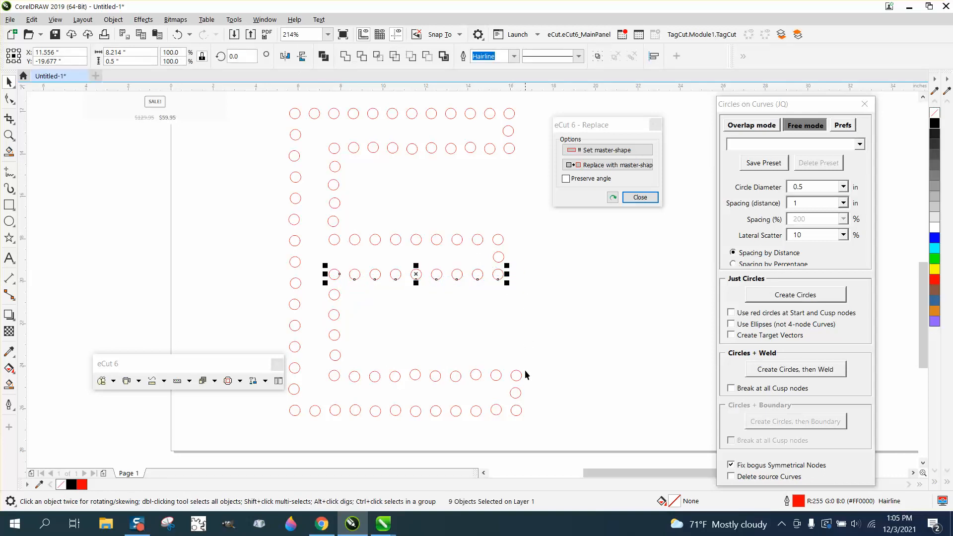
Step: Align the circles in both rows of the E's bottom bar along straight horizontal lines
{"action": "left_click_drag", "start_coordinate": [532, 372], "coordinate": [503, 382]}
{"action": "left_click_drag", "start_coordinate": [355, 386], "coordinate": [355, 385]}
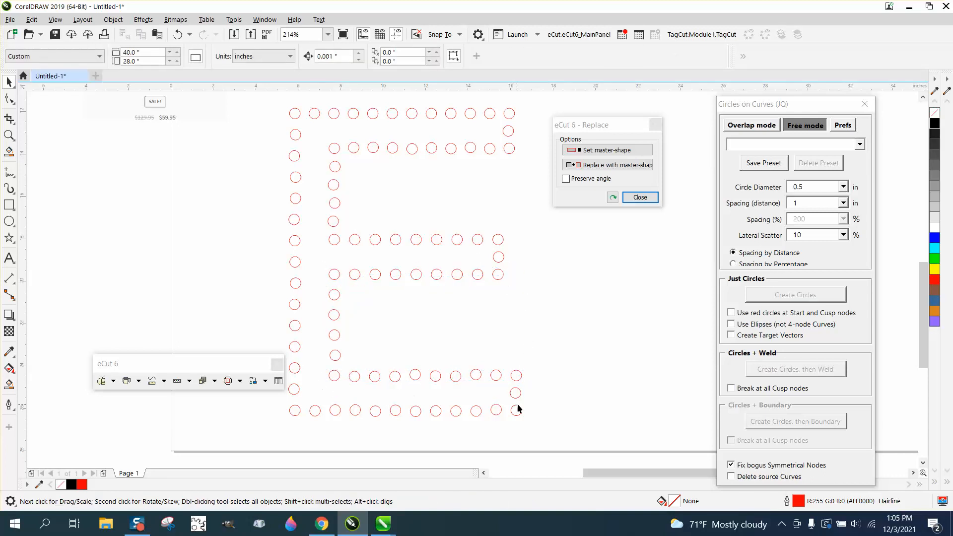
{"action": "left_click_drag", "start_coordinate": [429, 382], "coordinate": [317, 380]}
{"action": "left_click_drag", "start_coordinate": [539, 401], "coordinate": [273, 419]}
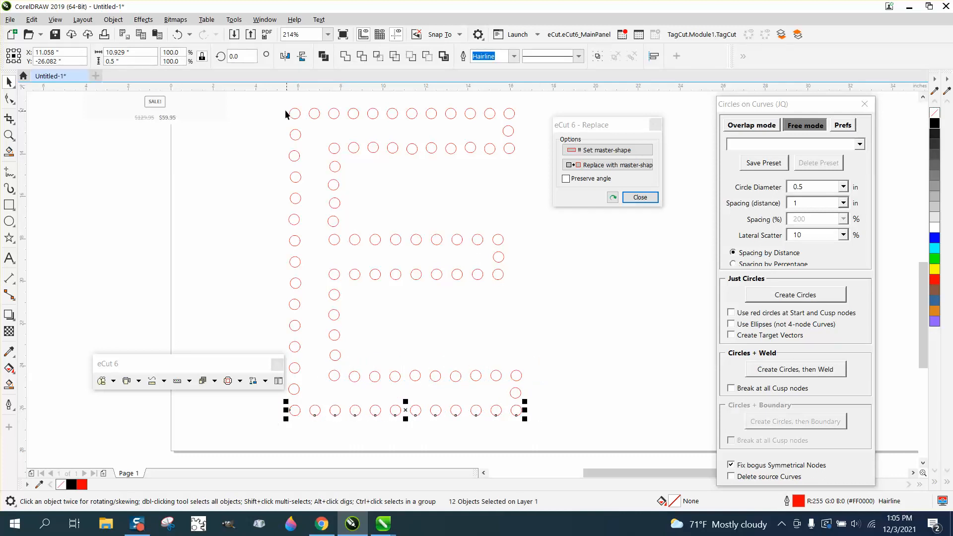
Step: Align the circles vertically in the E's outer stem, its inner stem columns and the ends of its three arms
{"action": "left_click_drag", "start_coordinate": [284, 103], "coordinate": [311, 419]}
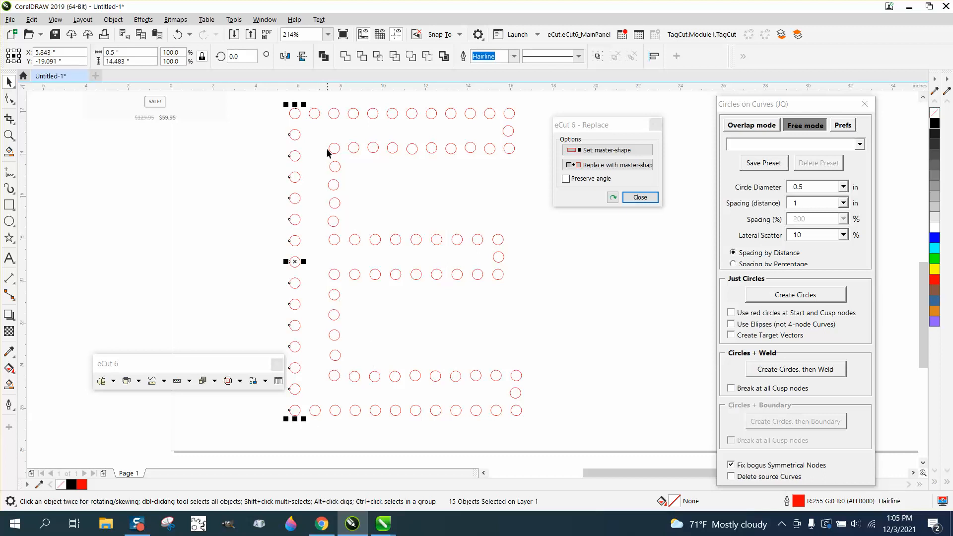
{"action": "left_click_drag", "start_coordinate": [327, 140], "coordinate": [342, 388]}
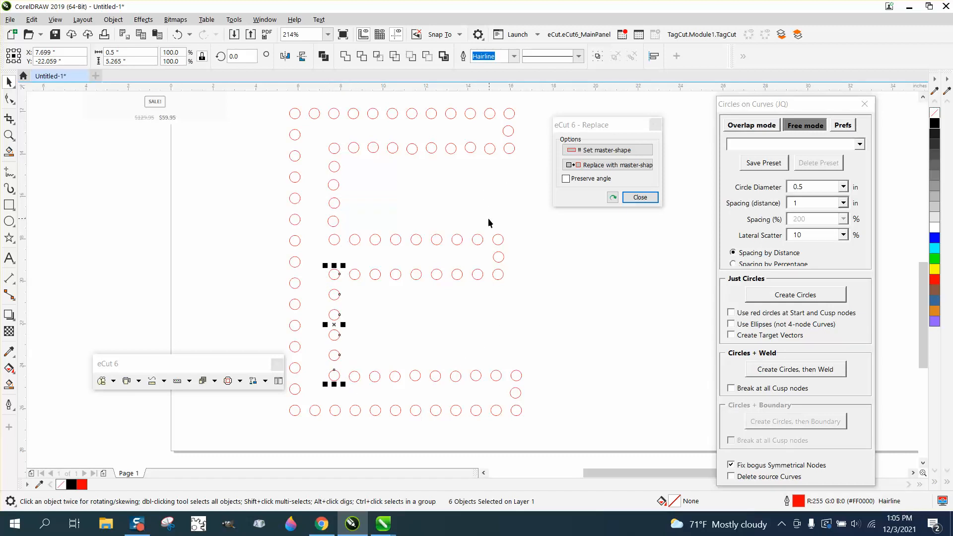
{"action": "left_click_drag", "start_coordinate": [489, 223], "coordinate": [537, 301]}
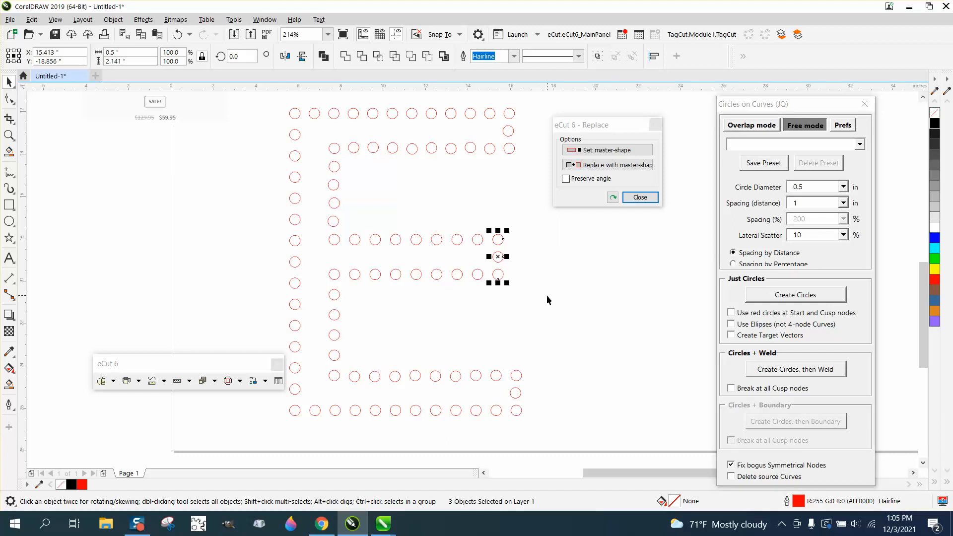
{"action": "left_click_drag", "start_coordinate": [503, 360], "coordinate": [551, 440]}
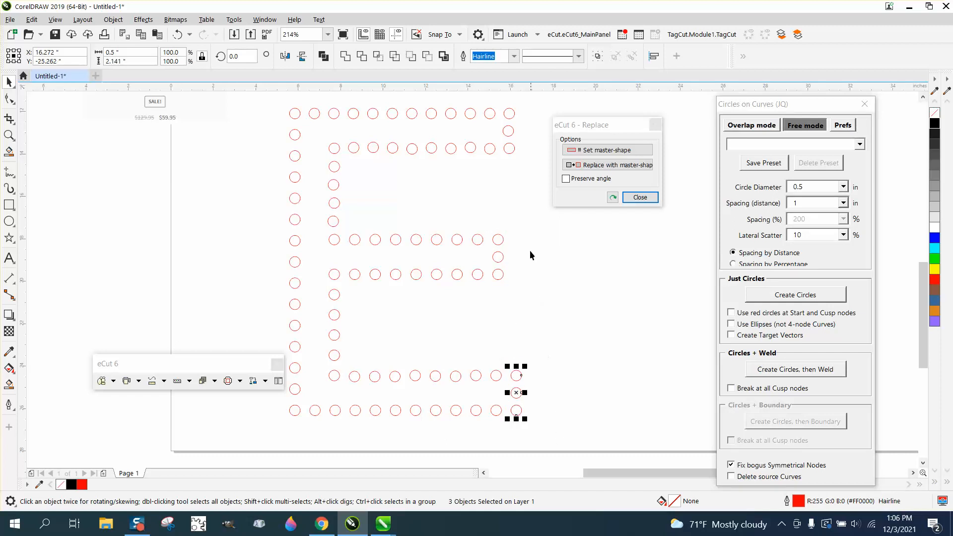
{"action": "left_click_drag", "start_coordinate": [502, 104], "coordinate": [531, 181]}
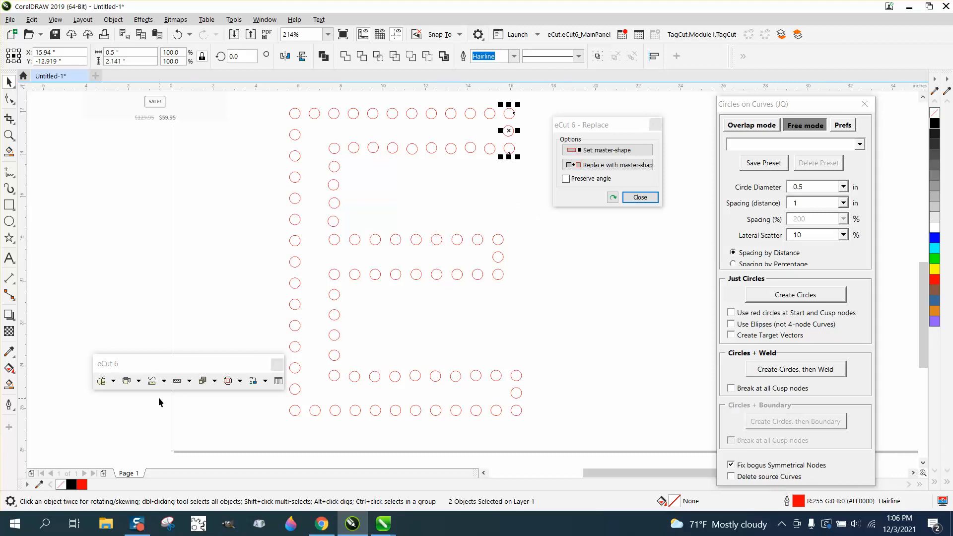
Step: Examine the MacroMonster.Com banner and the eCut 6 product picture at close range
{"action": "left_click_drag", "start_coordinate": [220, 364], "coordinate": [209, 183]}
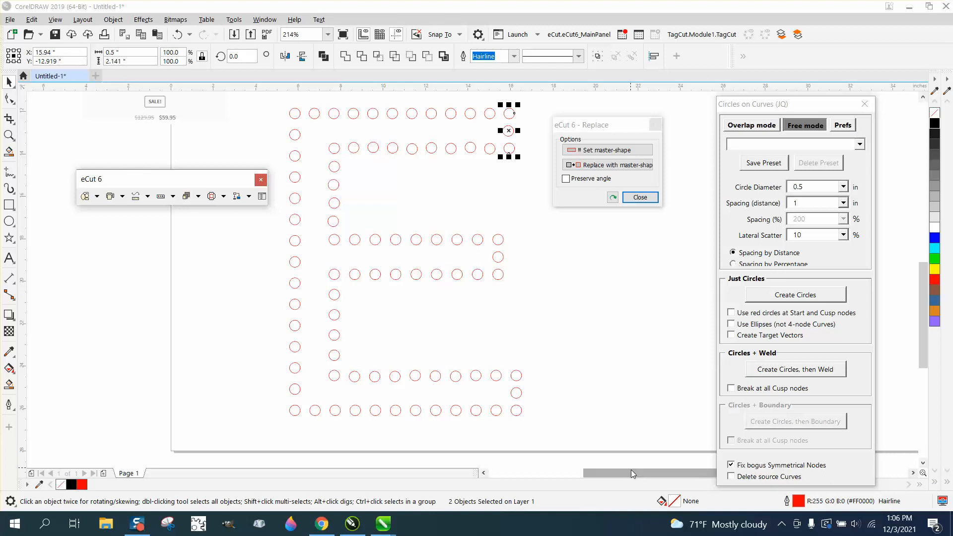
{"action": "left_click_drag", "start_coordinate": [631, 470], "coordinate": [670, 469]}
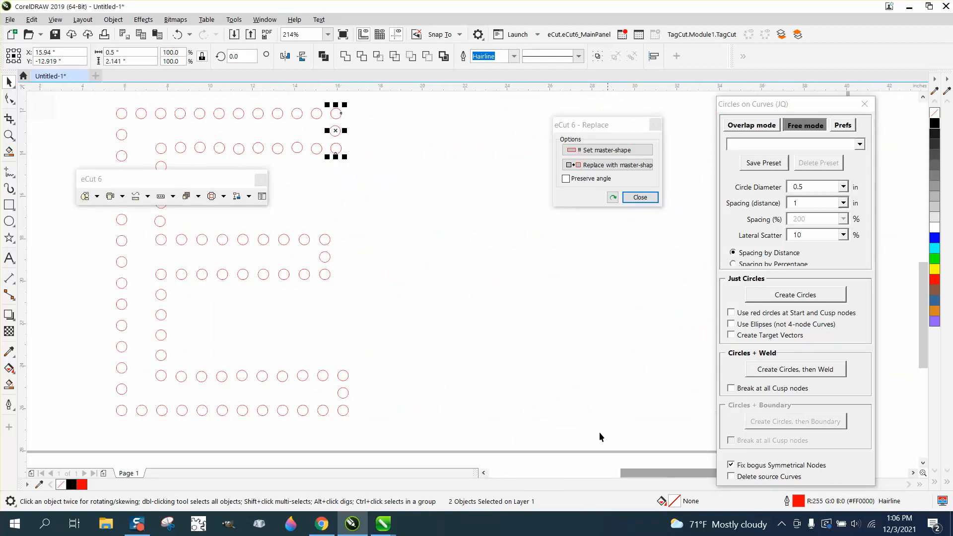
{"action": "scroll", "coordinate": [567, 404], "scroll_direction": "down", "scroll_amount": 3}
{"action": "left_click", "coordinate": [9, 135]}
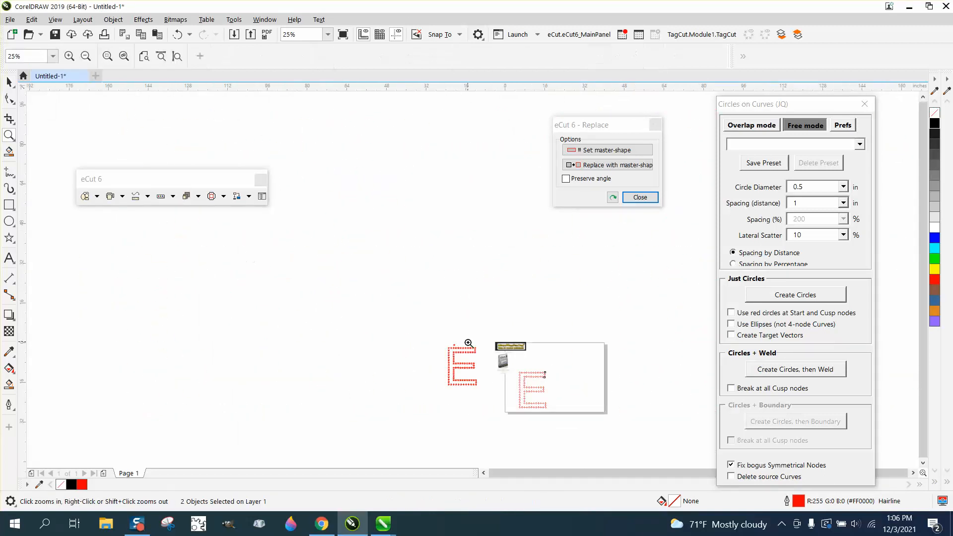
{"action": "left_click_drag", "start_coordinate": [493, 340], "coordinate": [549, 368]}
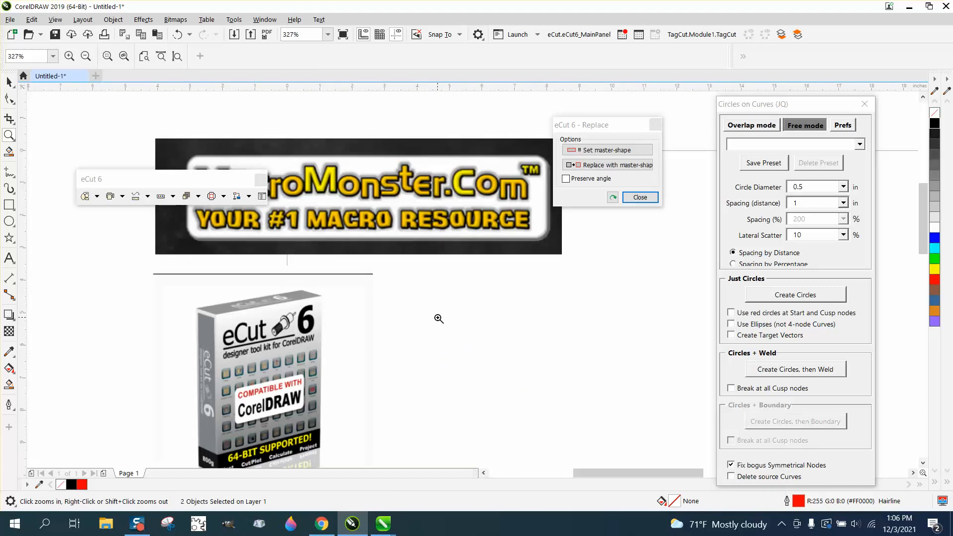
{"action": "left_click", "coordinate": [9, 82]}
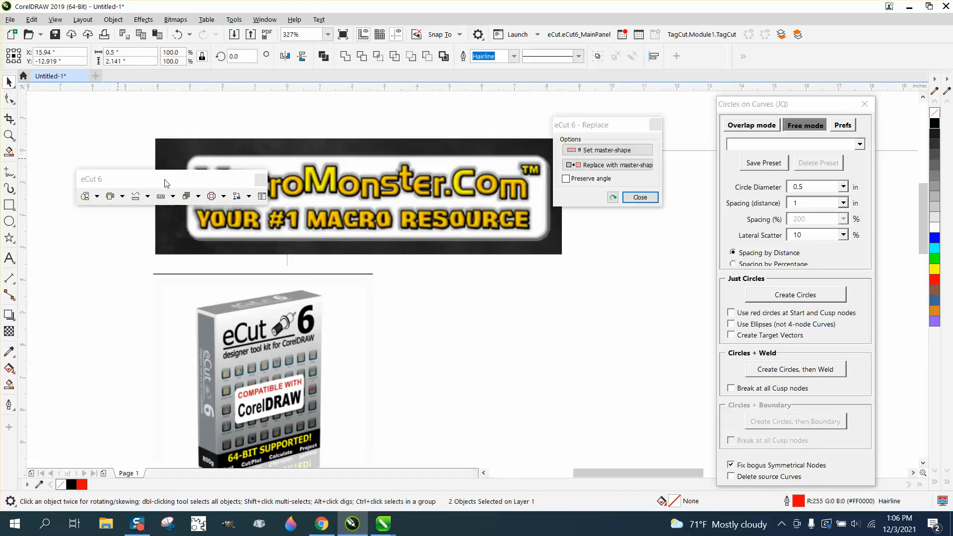
{"action": "left_click_drag", "start_coordinate": [158, 178], "coordinate": [425, 293]}
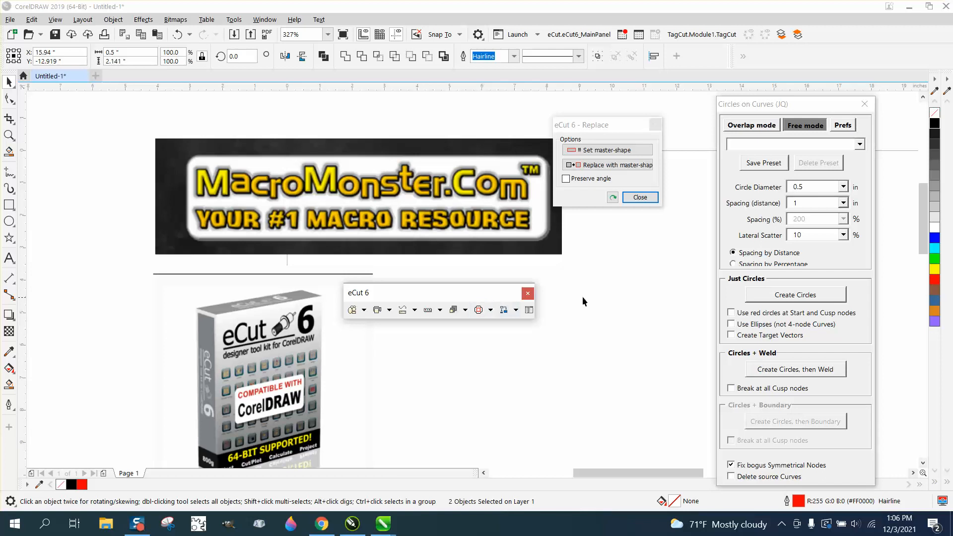
{"action": "left_click", "coordinate": [610, 286]}
{"action": "scroll", "coordinate": [611, 287], "scroll_direction": "down", "scroll_amount": 5}
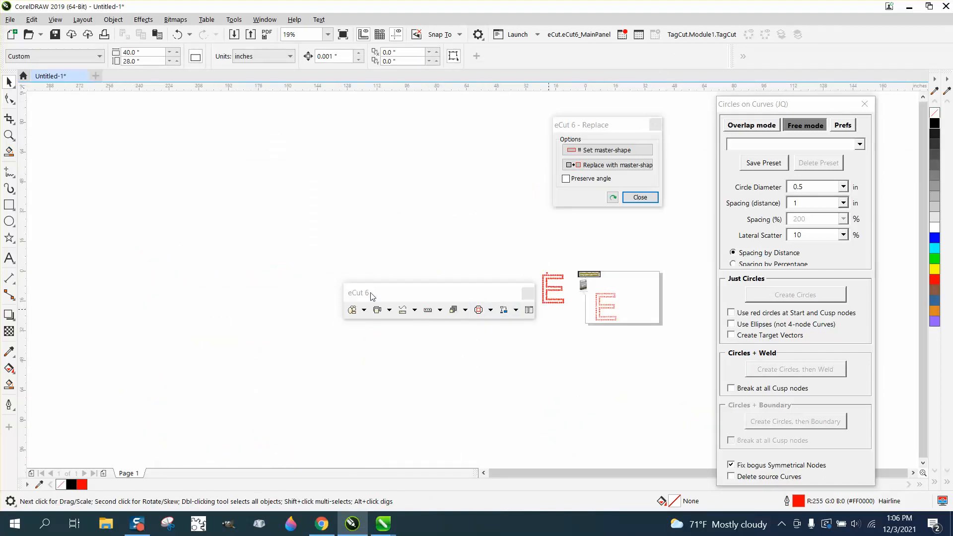
Step: Draw a small five-pointed star about 0.62 by 0.66 in beside the stem of the circle-outlined E
{"action": "left_click", "coordinate": [13, 137]}
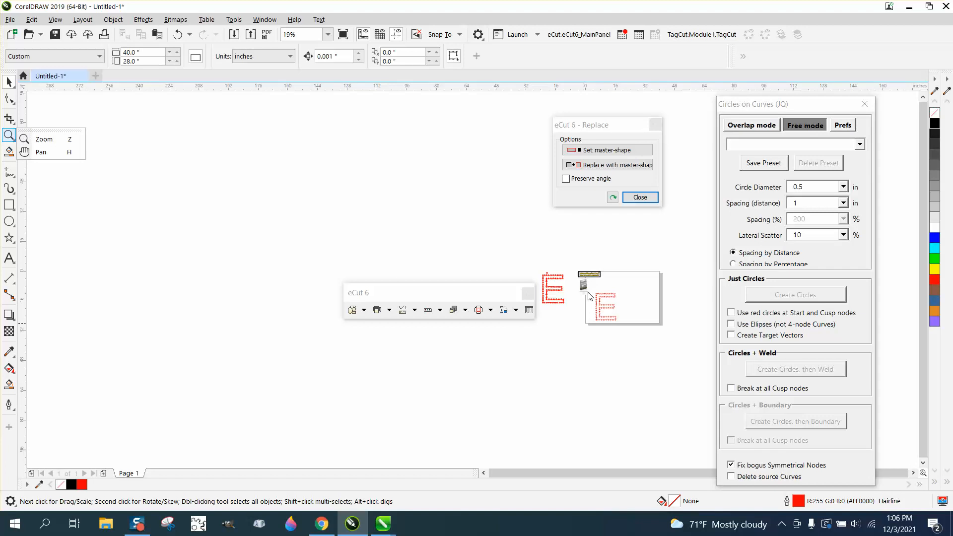
{"action": "left_click", "coordinate": [44, 140]}
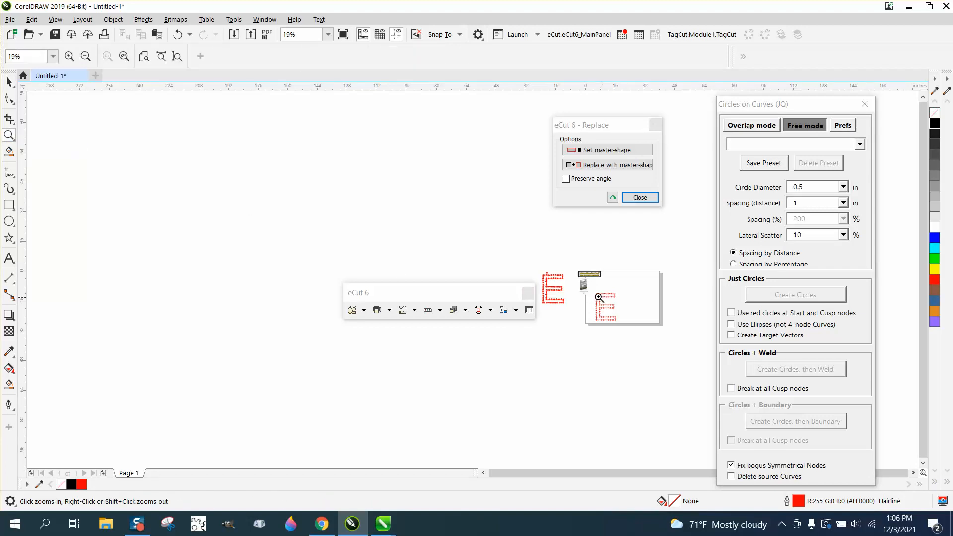
{"action": "left_click_drag", "start_coordinate": [598, 297], "coordinate": [630, 328]}
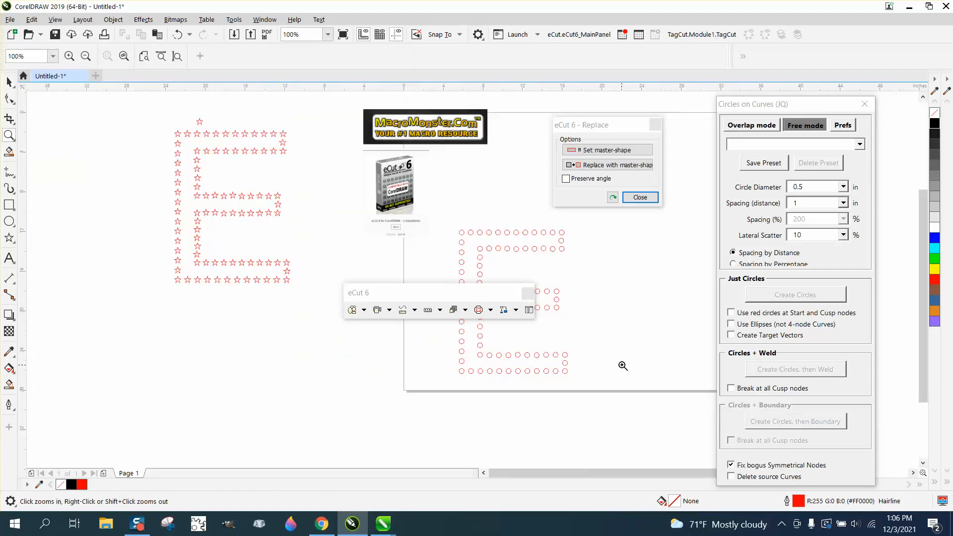
{"action": "left_click_drag", "start_coordinate": [447, 222], "coordinate": [605, 390]}
{"action": "left_click", "coordinate": [9, 81]}
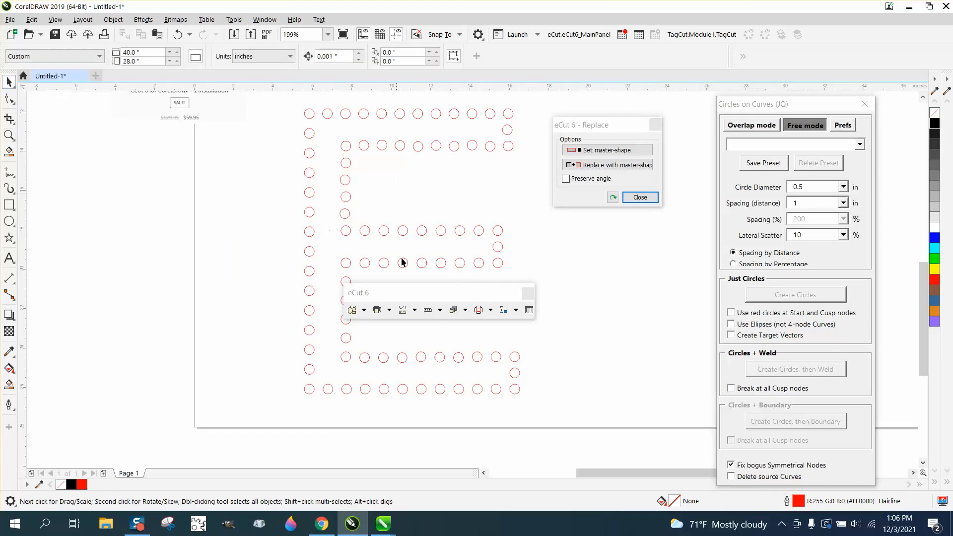
{"action": "left_click_drag", "start_coordinate": [461, 292], "coordinate": [173, 178]}
{"action": "left_click", "coordinate": [9, 238]}
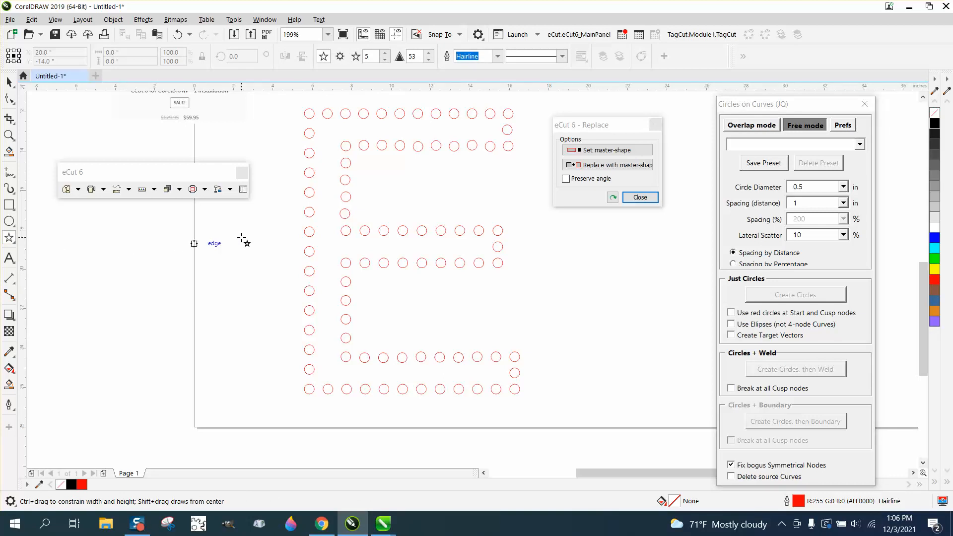
{"action": "left_click_drag", "start_coordinate": [244, 247], "coordinate": [310, 252]}
{"action": "left_click", "coordinate": [9, 81]}
{"action": "scroll", "coordinate": [237, 243], "scroll_direction": "up", "scroll_amount": 2}
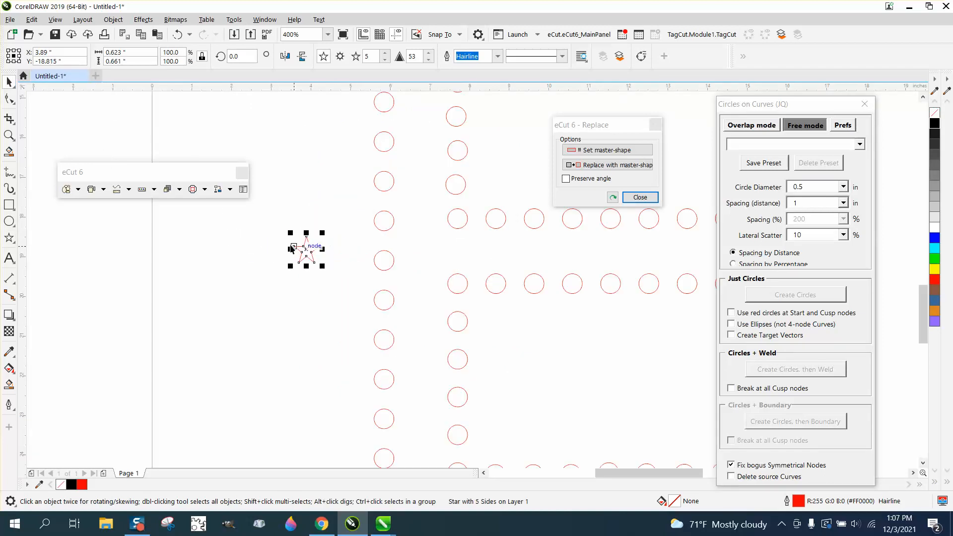
{"action": "scroll", "coordinate": [295, 247], "scroll_direction": "down", "scroll_amount": 2}
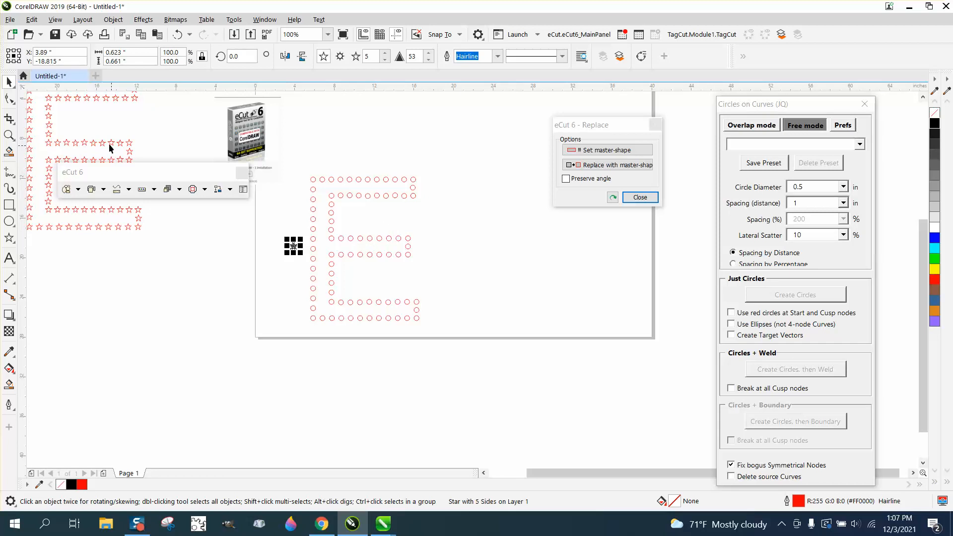
{"action": "left_click", "coordinate": [9, 135]}
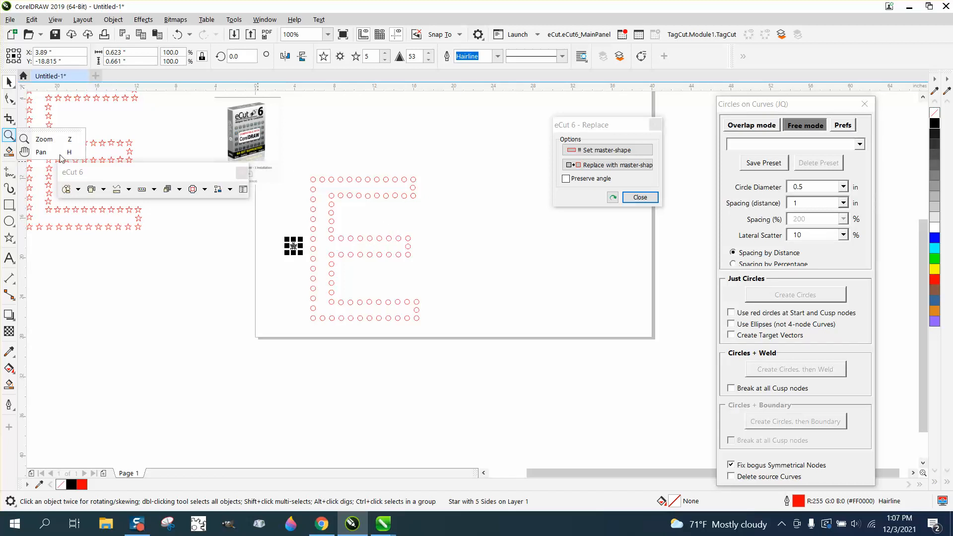
Step: Set the small star as the master shape and replace all circles outlining the E with it
{"action": "left_click_drag", "start_coordinate": [292, 171], "coordinate": [496, 365]}
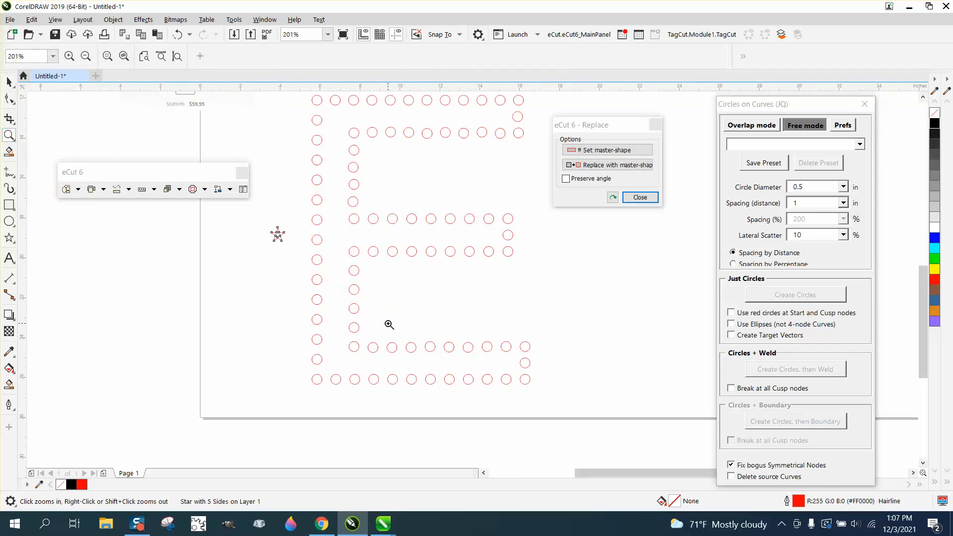
{"action": "left_click", "coordinate": [8, 82]}
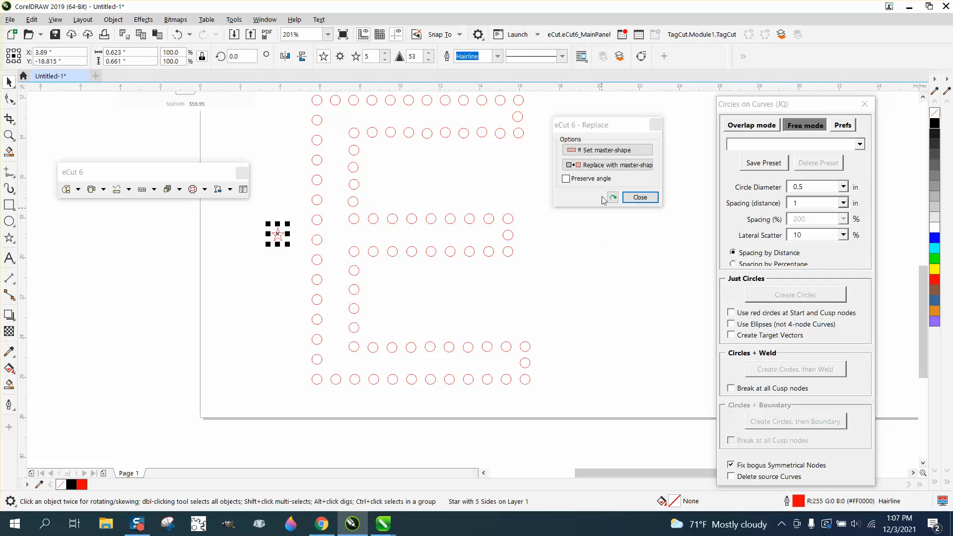
{"action": "left_click", "coordinate": [605, 150]}
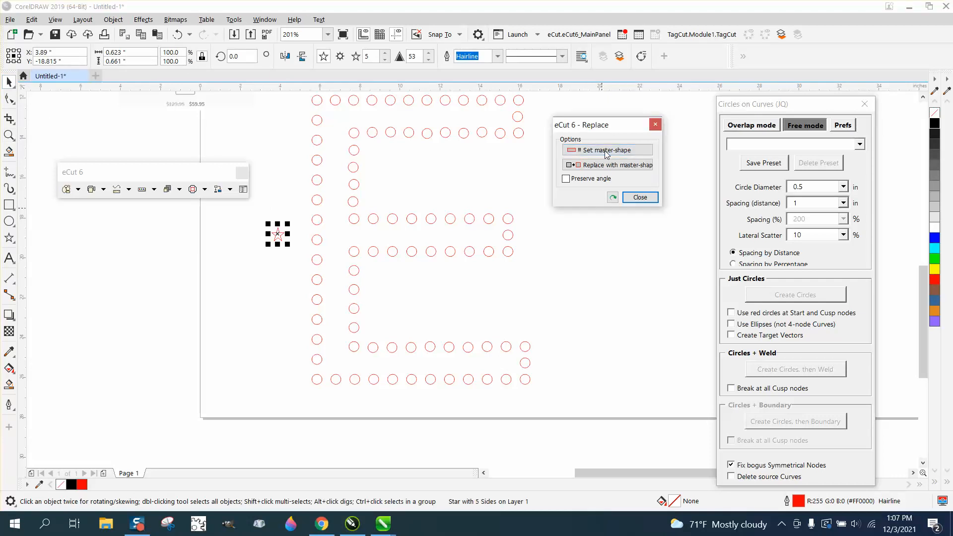
{"action": "left_click", "coordinate": [615, 232]}
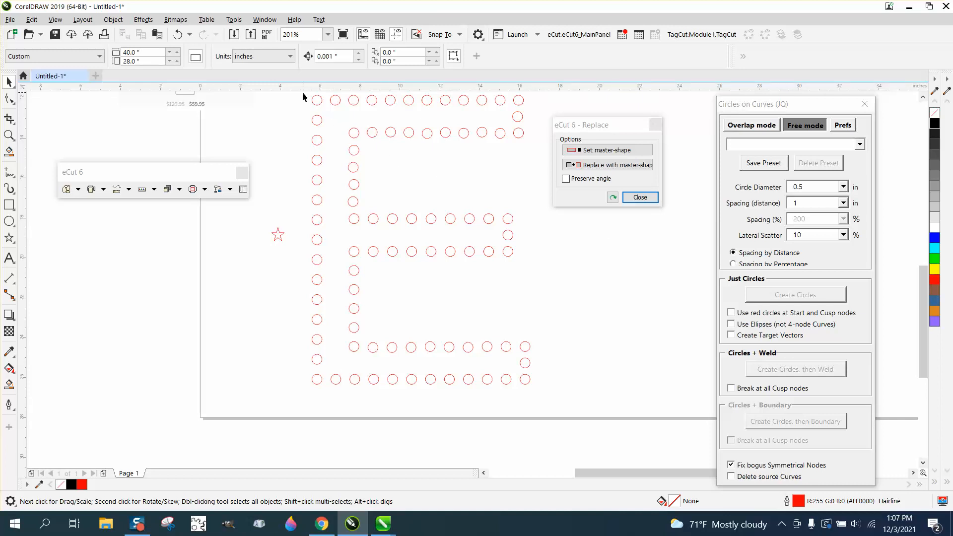
{"action": "left_click_drag", "start_coordinate": [303, 94], "coordinate": [541, 389]}
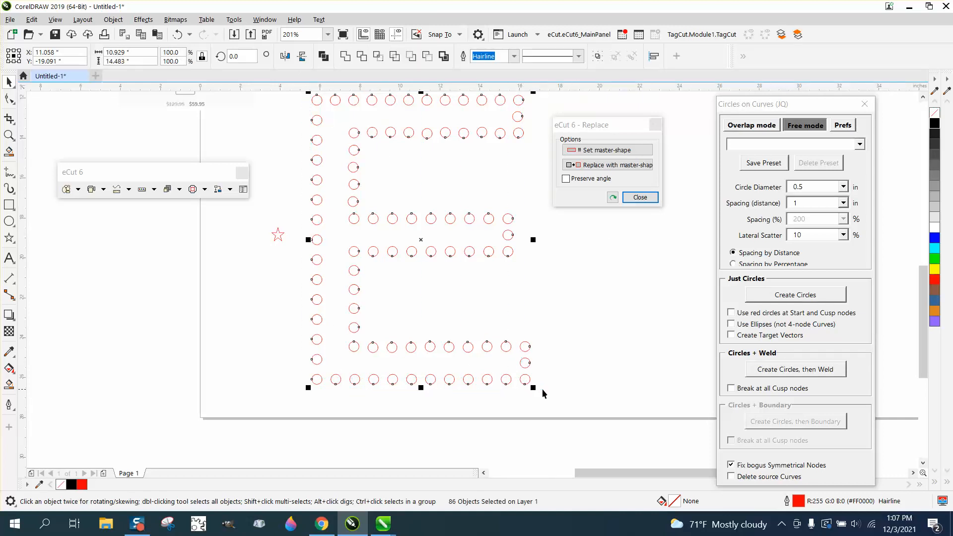
{"action": "left_click", "coordinate": [599, 165]}
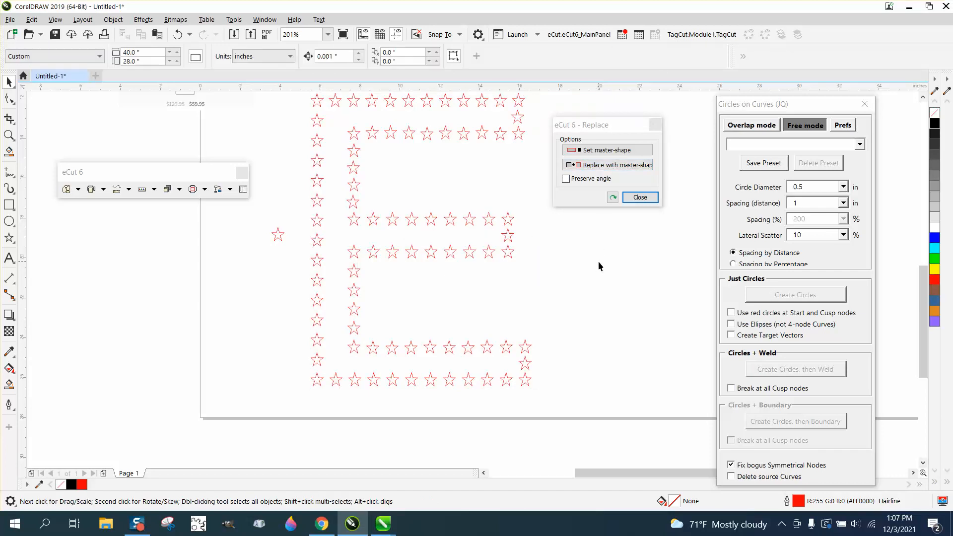
Step: Fill all the stars outlining the E with black and remove their outlines
{"action": "left_click", "coordinate": [934, 128]}
{"action": "left_click", "coordinate": [547, 327]}
{"action": "scroll", "coordinate": [506, 234], "scroll_direction": "down", "scroll_amount": 4}
{"action": "left_click_drag", "start_coordinate": [475, 268], "coordinate": [535, 285]}
{"action": "left_click", "coordinate": [936, 126]}
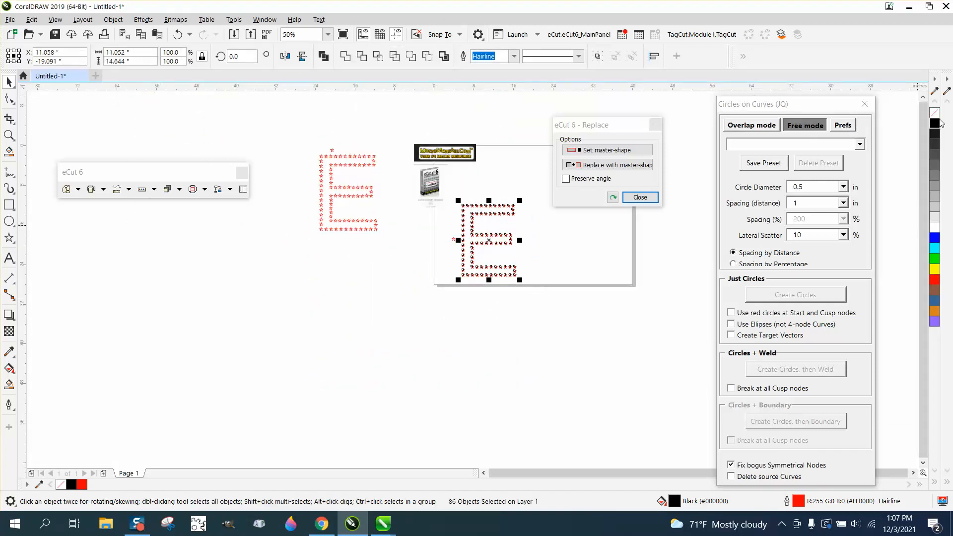
{"action": "right_click", "coordinate": [935, 113]}
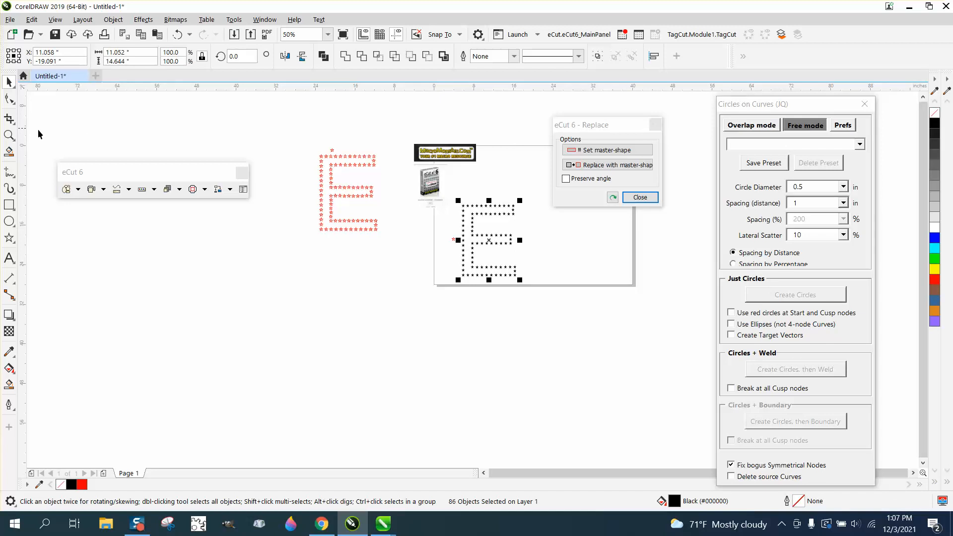
Step: Align the three stars at the end of the E's top arm along a straight vertical line
{"action": "left_click", "coordinate": [9, 135]}
{"action": "left_click_drag", "start_coordinate": [466, 201], "coordinate": [545, 274]}
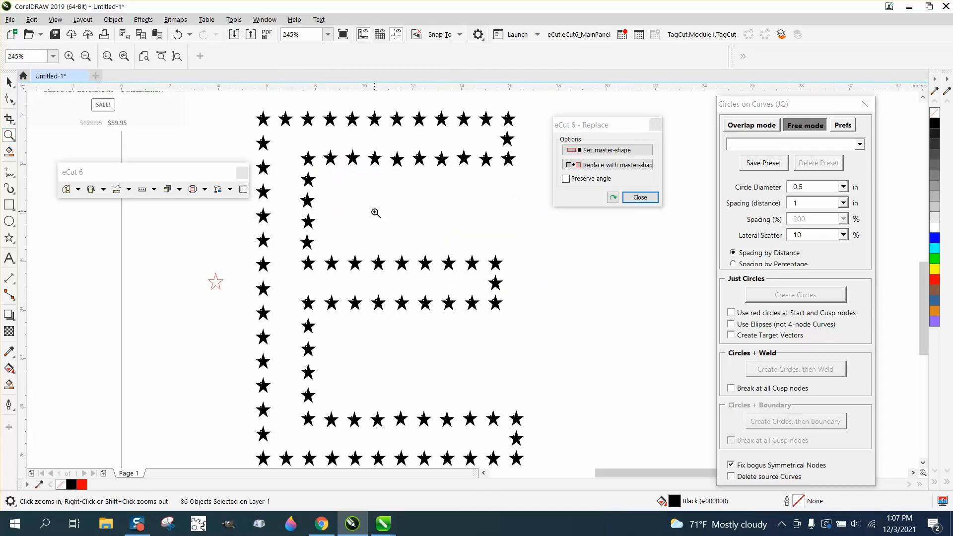
{"action": "right_click", "coordinate": [373, 197]}
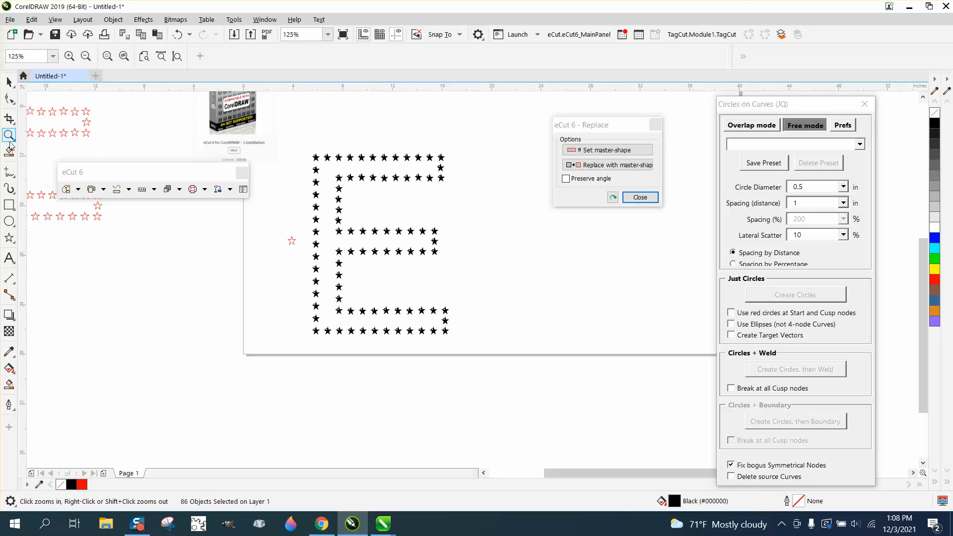
{"action": "left_click_drag", "start_coordinate": [307, 148], "coordinate": [447, 189]}
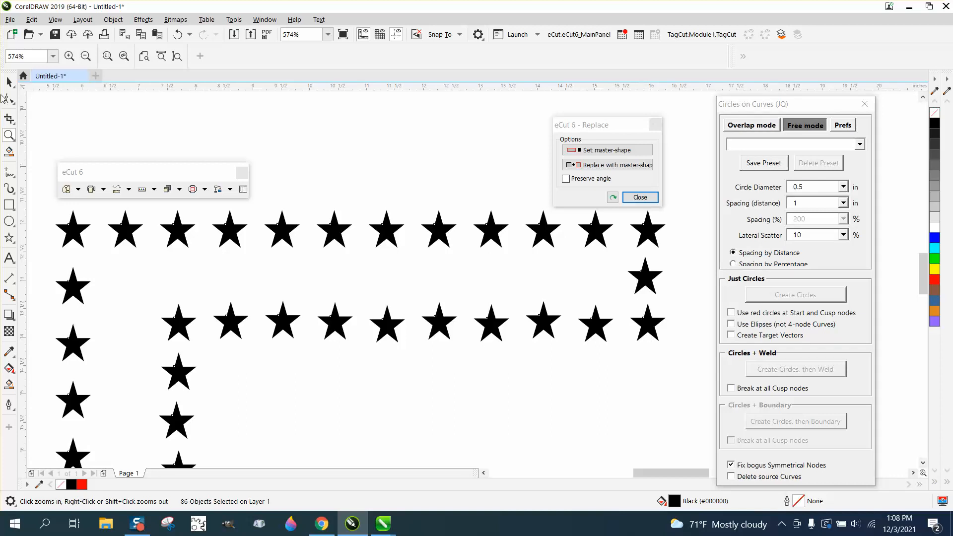
{"action": "left_click", "coordinate": [10, 80]}
{"action": "scroll", "coordinate": [545, 302], "scroll_direction": "down", "scroll_amount": 3}
{"action": "left_click_drag", "start_coordinate": [548, 238], "coordinate": [595, 335]}
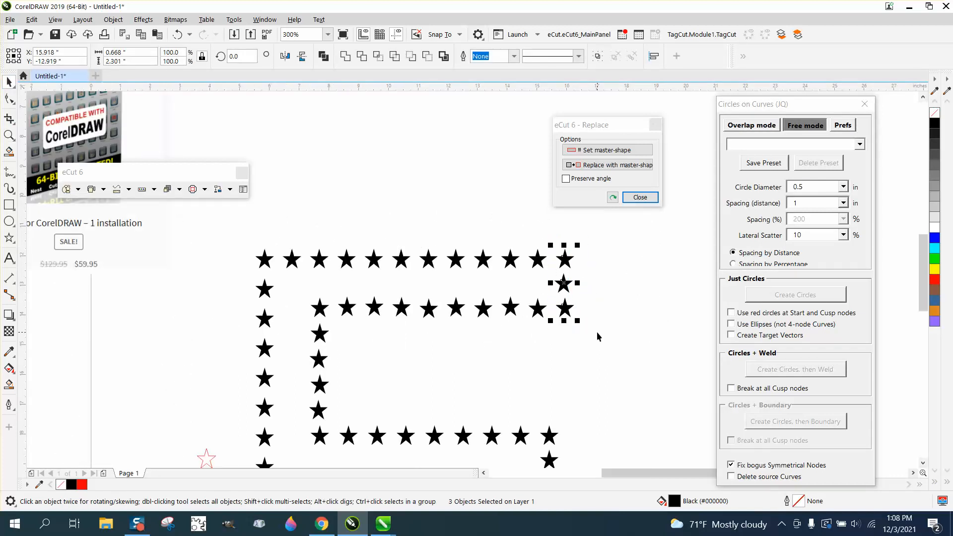
{"action": "scroll", "coordinate": [640, 315], "scroll_direction": "down", "scroll_amount": 2}
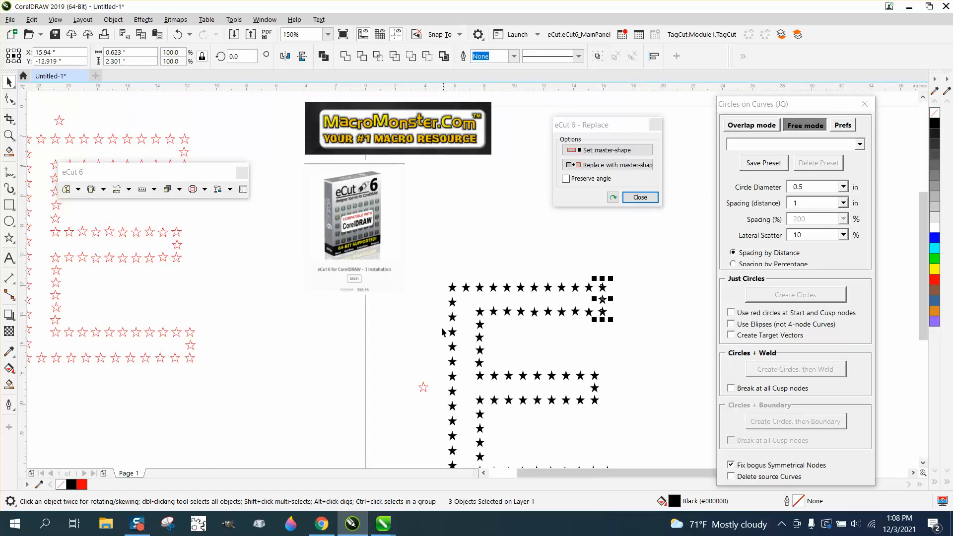
Step: Close the eCut 6 toolbar, the eCut 6 Replace dialog and the Circles on Curves macro
{"action": "left_click", "coordinate": [242, 173]}
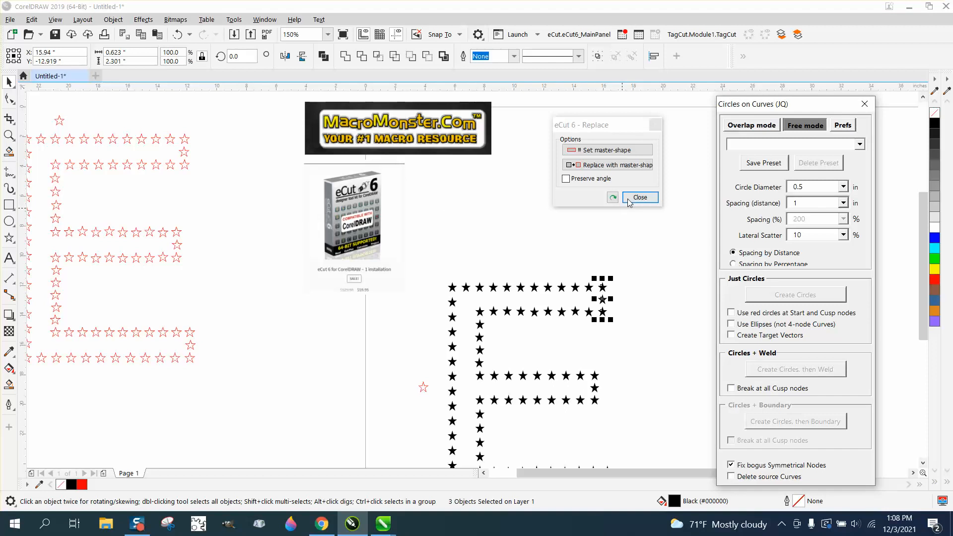
{"action": "left_click", "coordinate": [640, 198]}
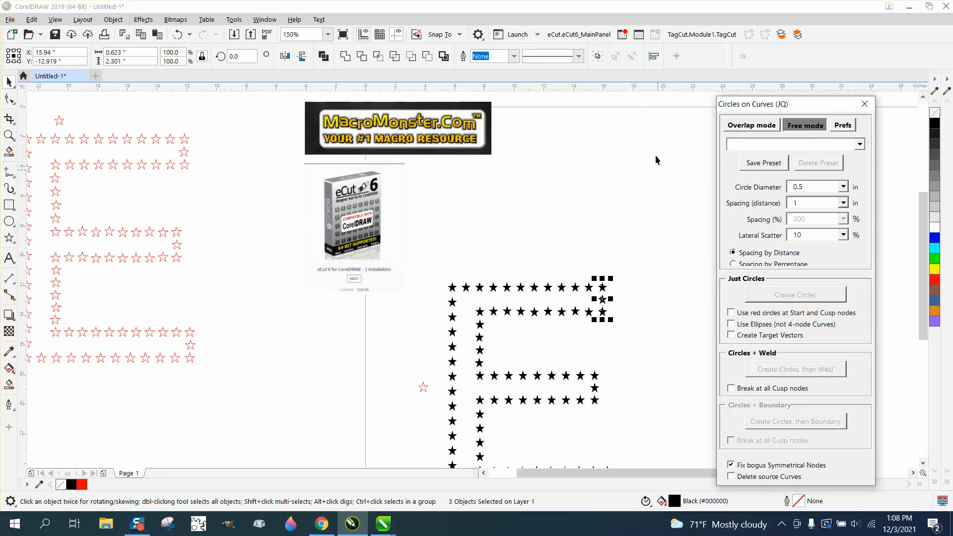
{"action": "left_click", "coordinate": [866, 105]}
Step: Move the eCut 6 product picture to the page's upper-right area, and select the star-outlined E together with its master star
{"action": "scroll", "coordinate": [568, 177], "scroll_direction": "down", "scroll_amount": 2}
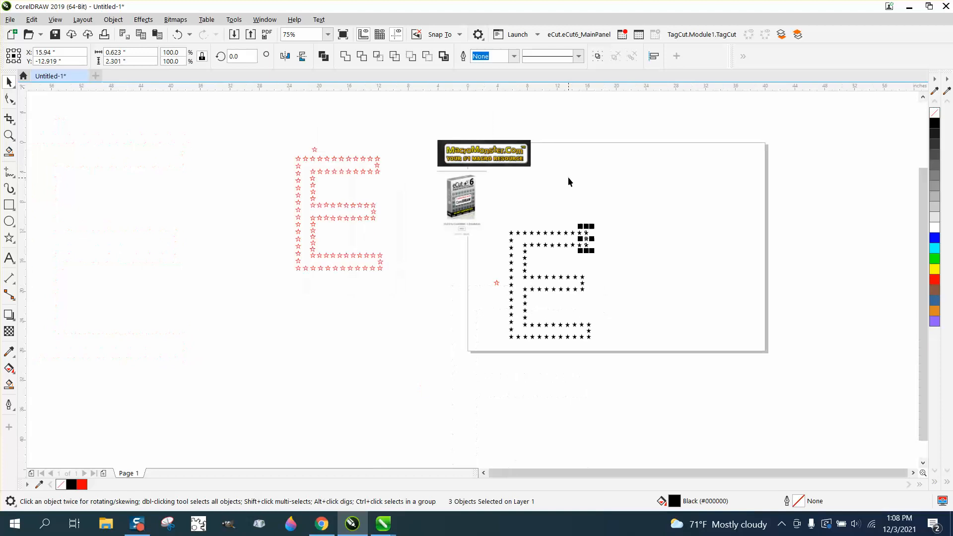
{"action": "left_click_drag", "start_coordinate": [482, 224], "coordinate": [700, 186]}
{"action": "left_click_drag", "start_coordinate": [478, 224], "coordinate": [646, 356]}
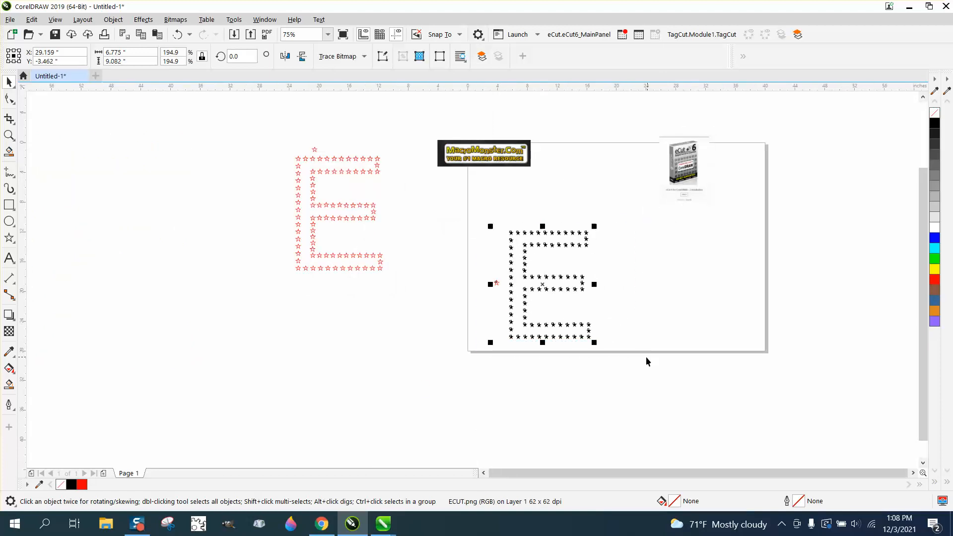
{"action": "left_click", "coordinate": [9, 135]}
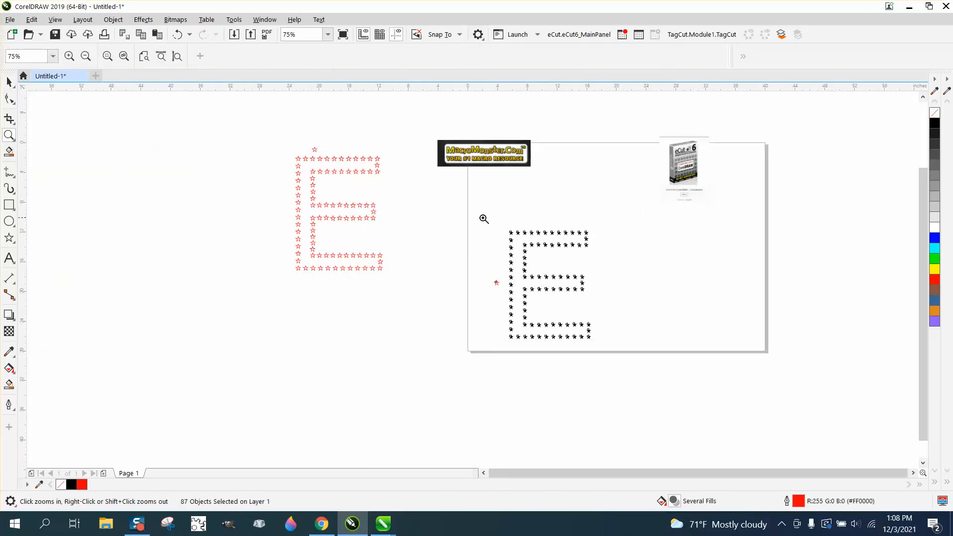
{"action": "left_click_drag", "start_coordinate": [483, 217], "coordinate": [668, 357]}
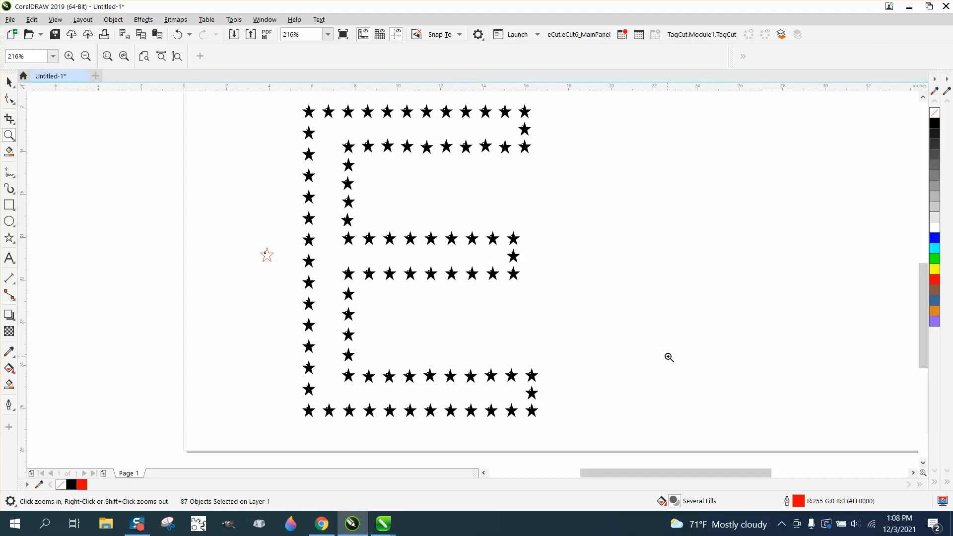